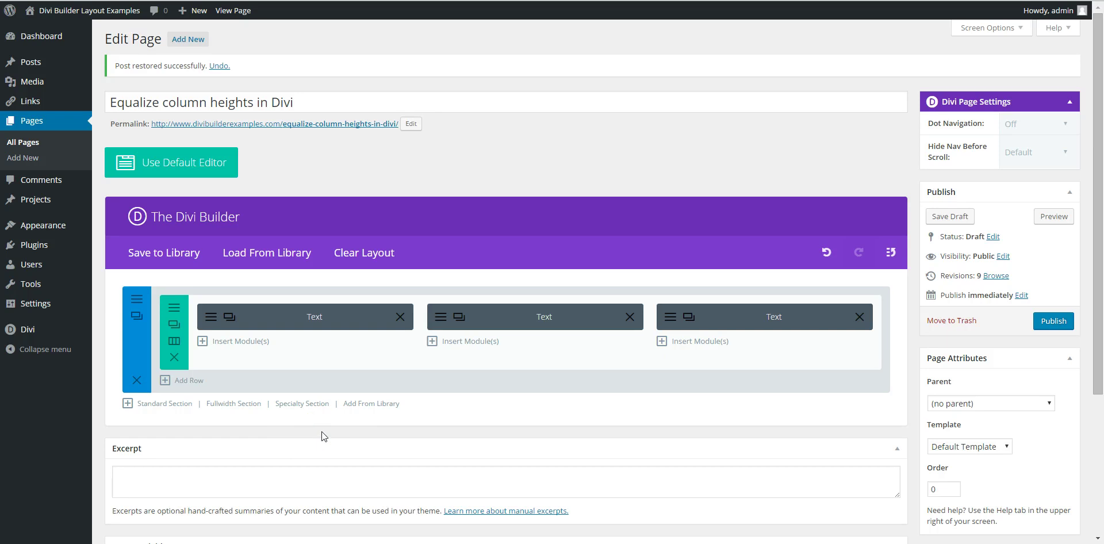
- Check the Equalize Column Heights option in the row's advanced design settings and save the row
left_click(173, 309)
left_click(446, 114)
scroll(362, 319, "down", 8)
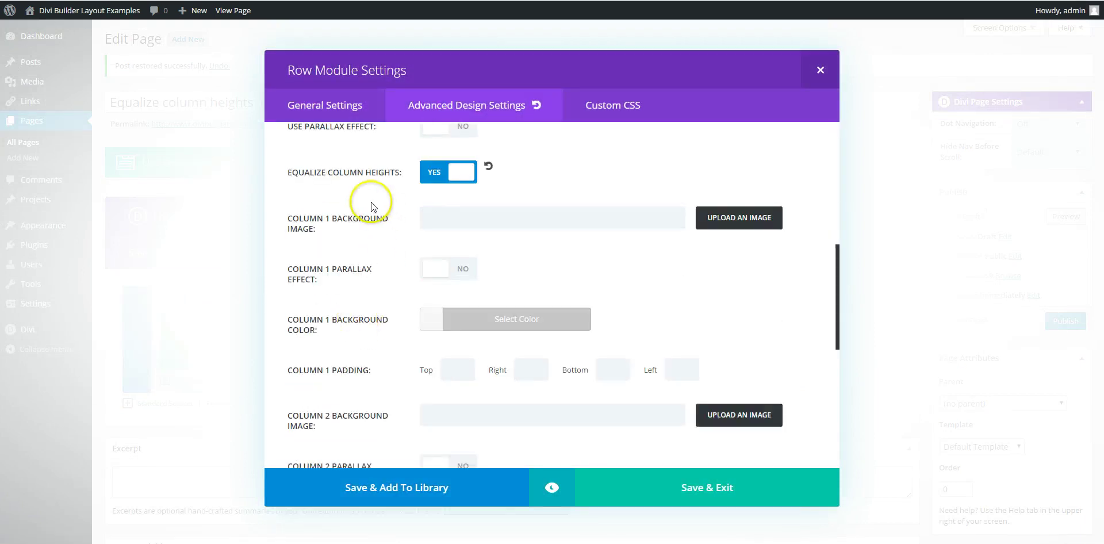
left_click(697, 489)
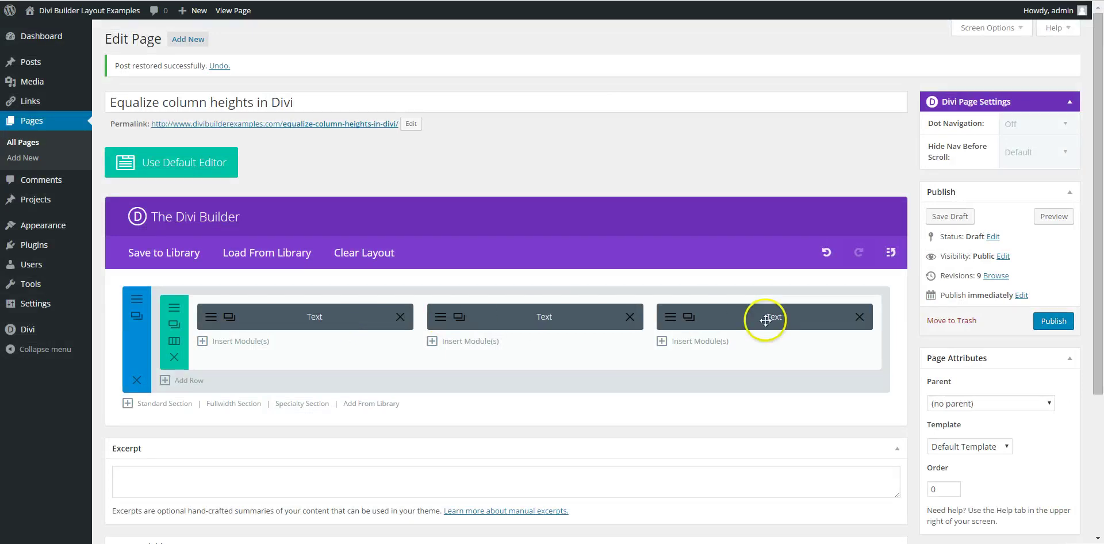
- Examine the first text module's content and background color settings, and preview the page
left_click(208, 319)
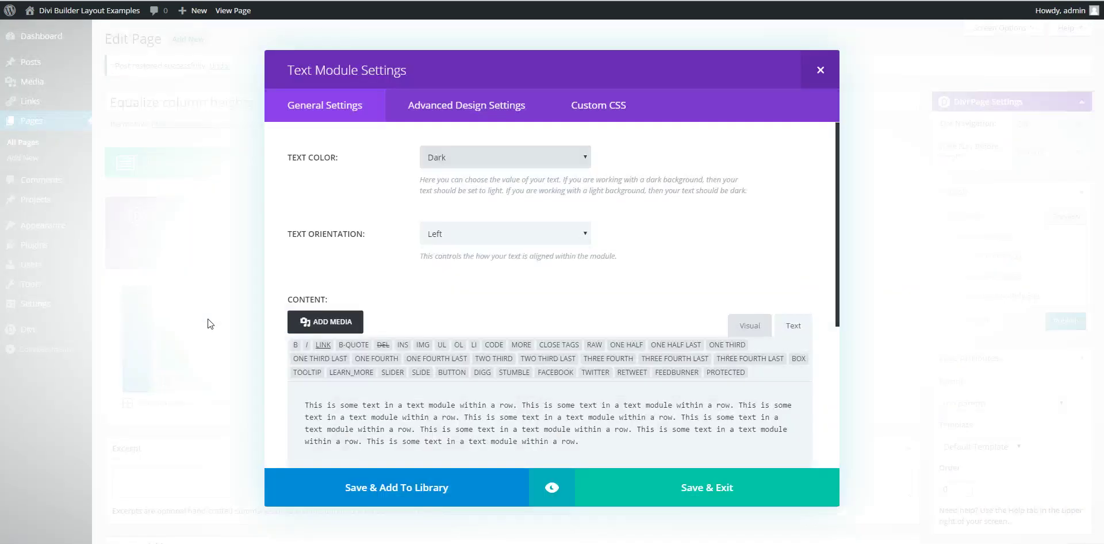
scroll(560, 398, "down", 3)
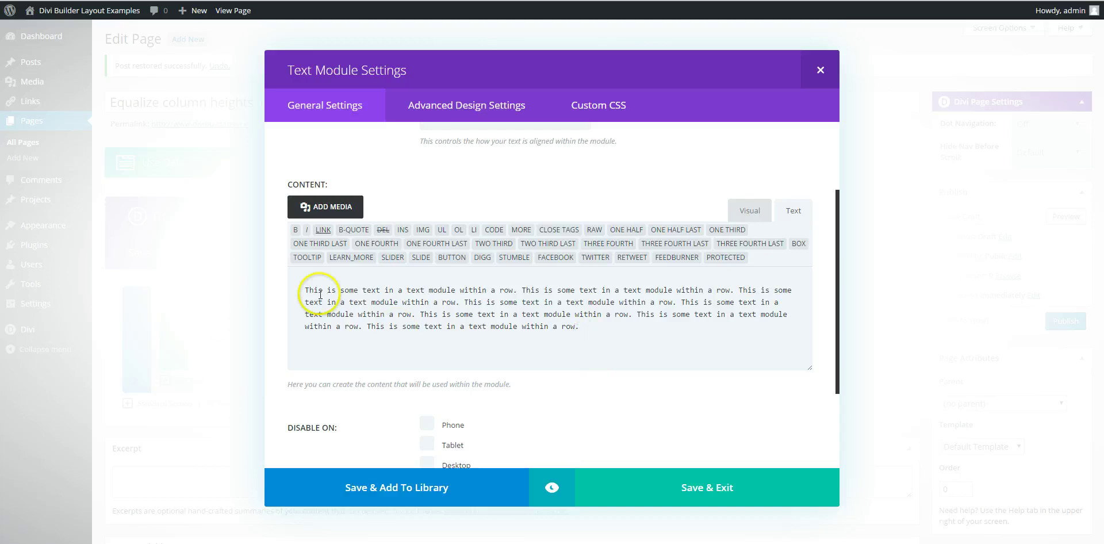
scroll(478, 142, "up", 2)
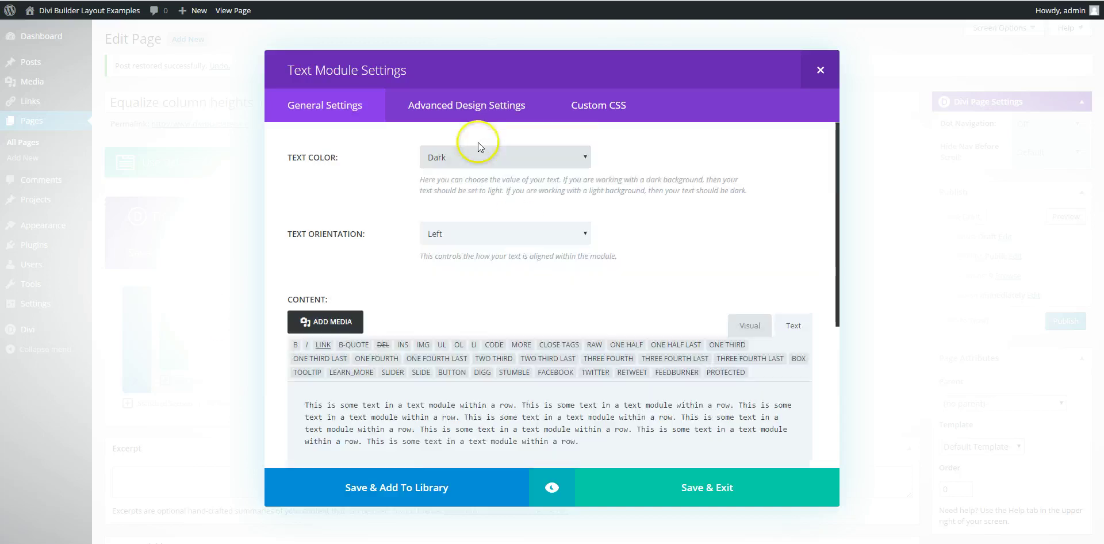
left_click(472, 109)
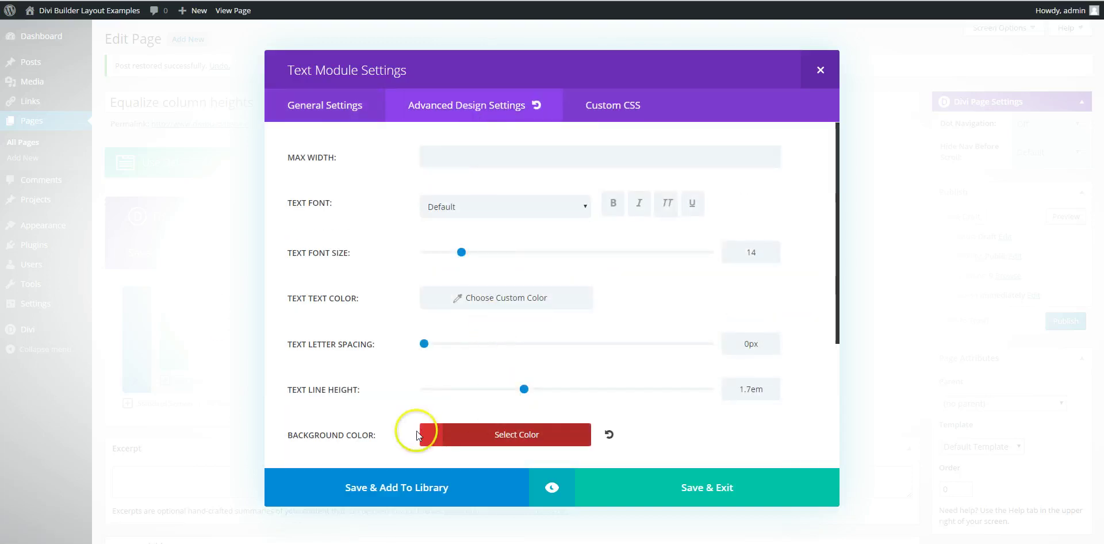
left_click(697, 488)
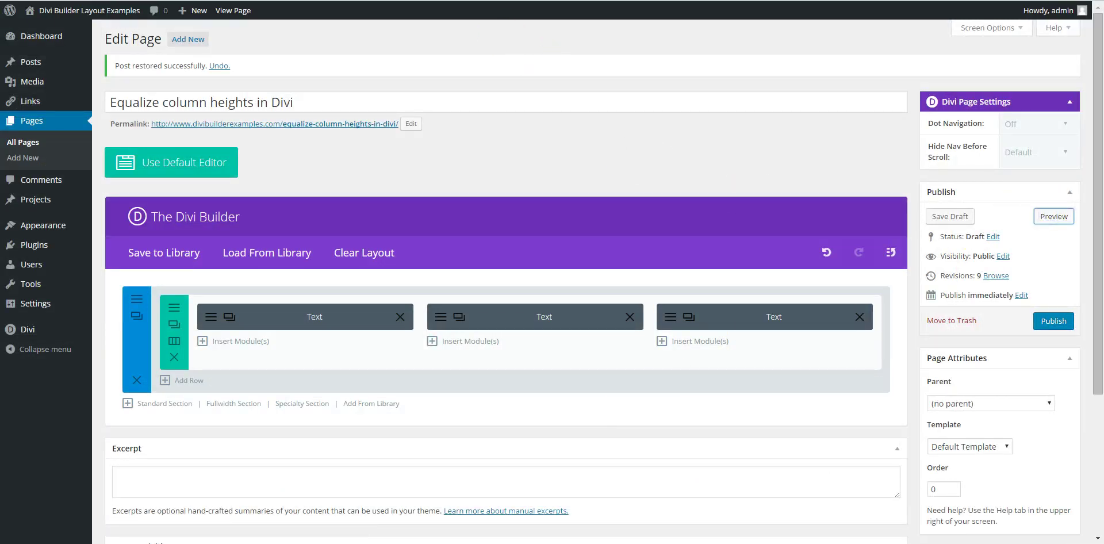
key("ctrl+Tab")
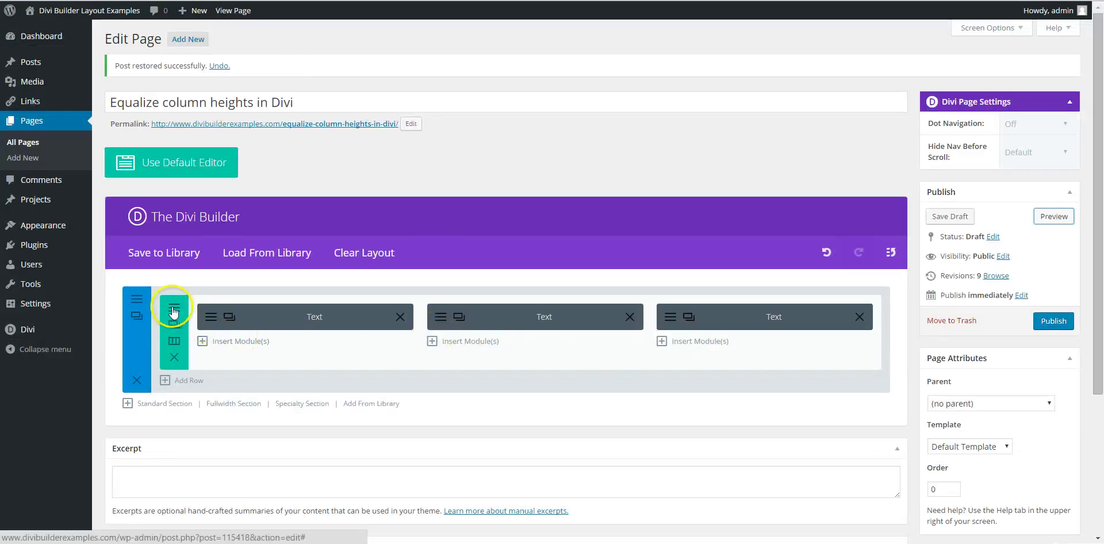
- Set the row's Column 1 Background Color to green #81d742 in the advanced design settings
left_click(175, 309)
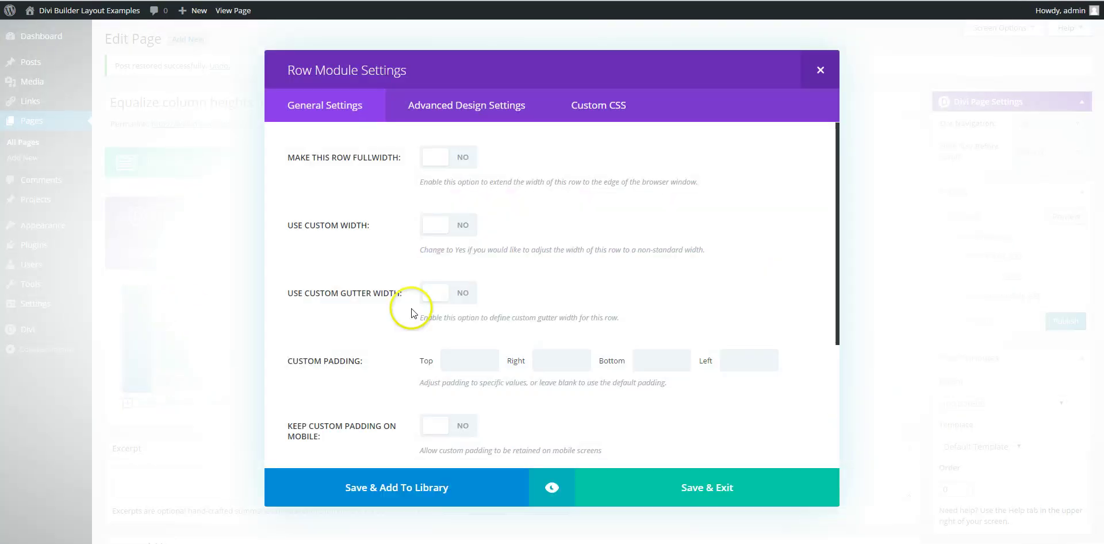
left_click(473, 105)
scroll(459, 249, "down", 5)
scroll(366, 310, "down", 6)
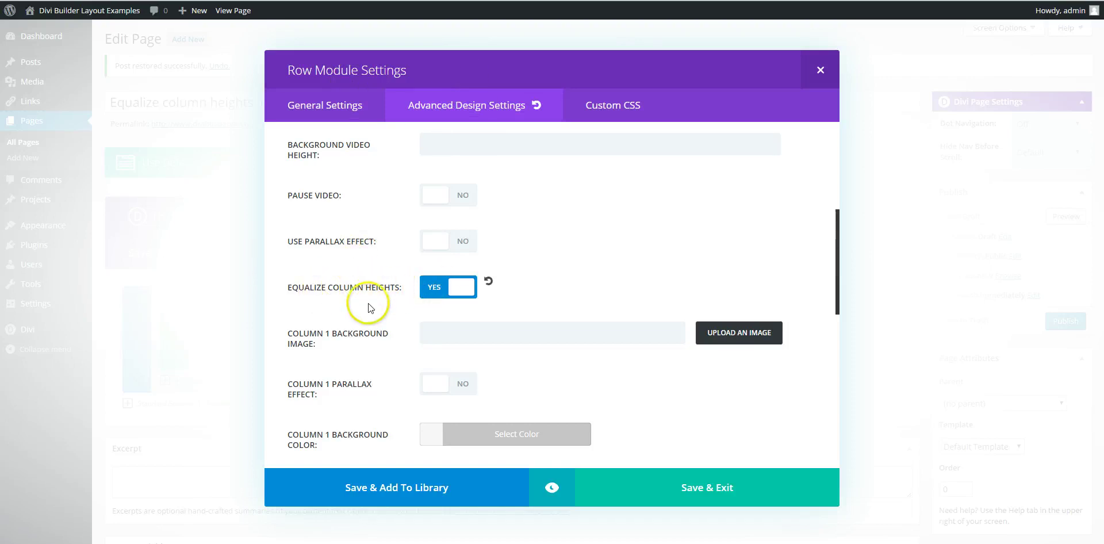
scroll(370, 302, "down", 3)
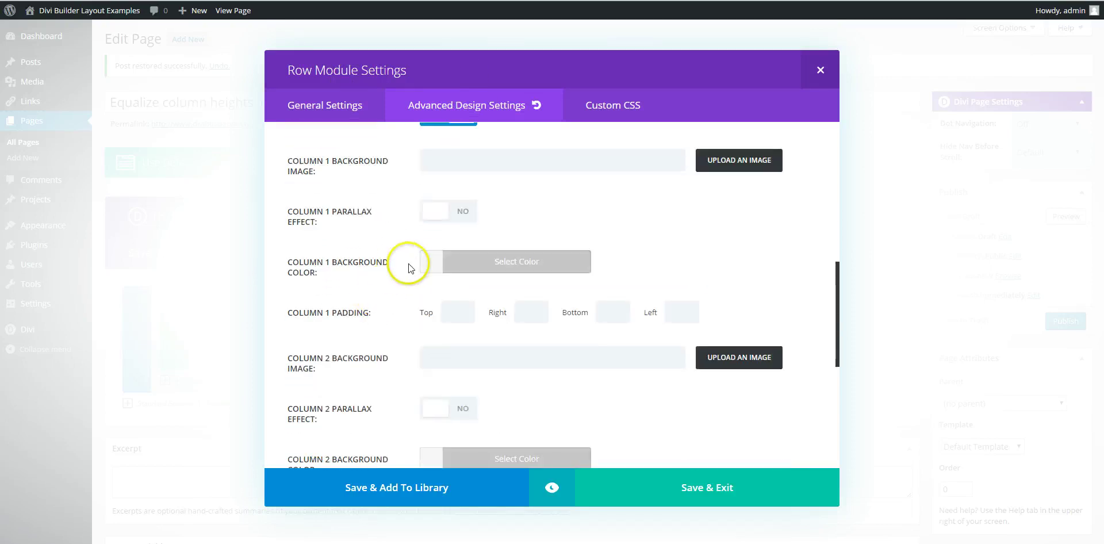
left_click(427, 267)
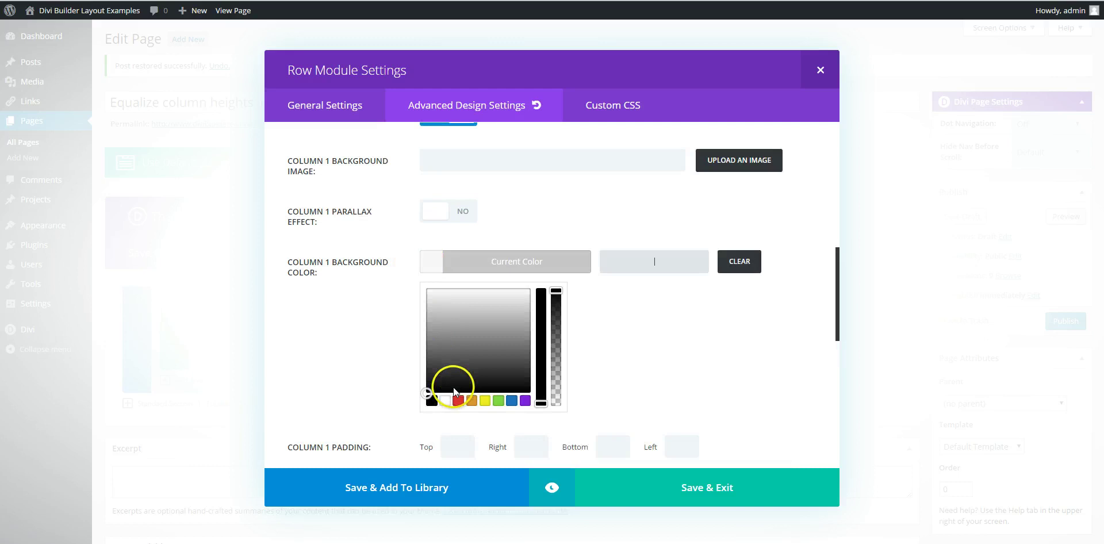
left_click(498, 400)
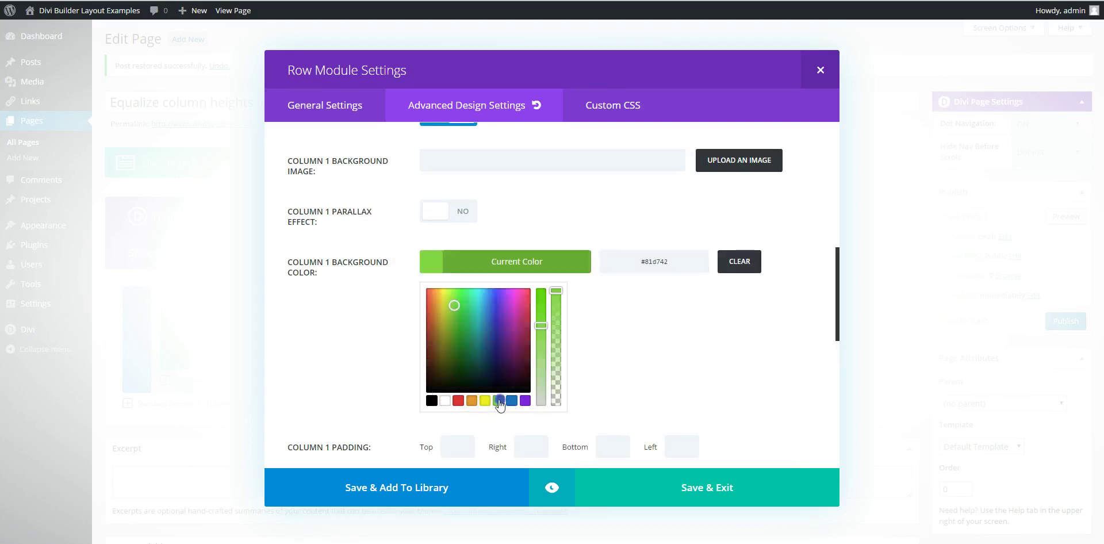
left_click(353, 376)
- Set the row's Column 2 Background Color to the same preset green
scroll(362, 368, "down", 4)
left_click(426, 313)
scroll(426, 310, "down", 2)
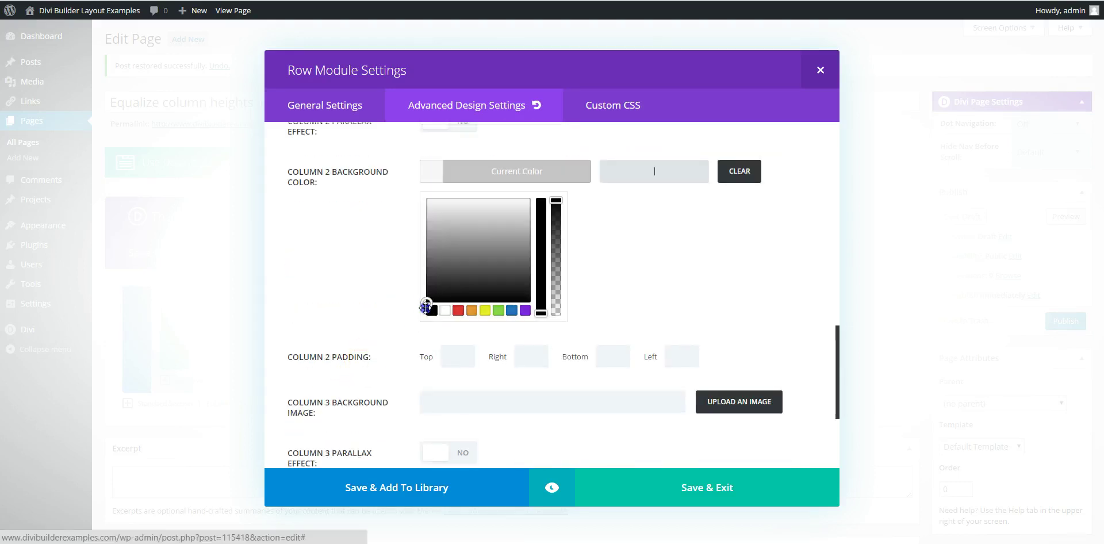
left_click(497, 311)
left_click(353, 338)
- Set the row's Column 3 Background Color to the same preset green, then save the row and preview the page
scroll(391, 338, "down", 3)
left_click(422, 329)
scroll(434, 331, "down", 2)
left_click(498, 326)
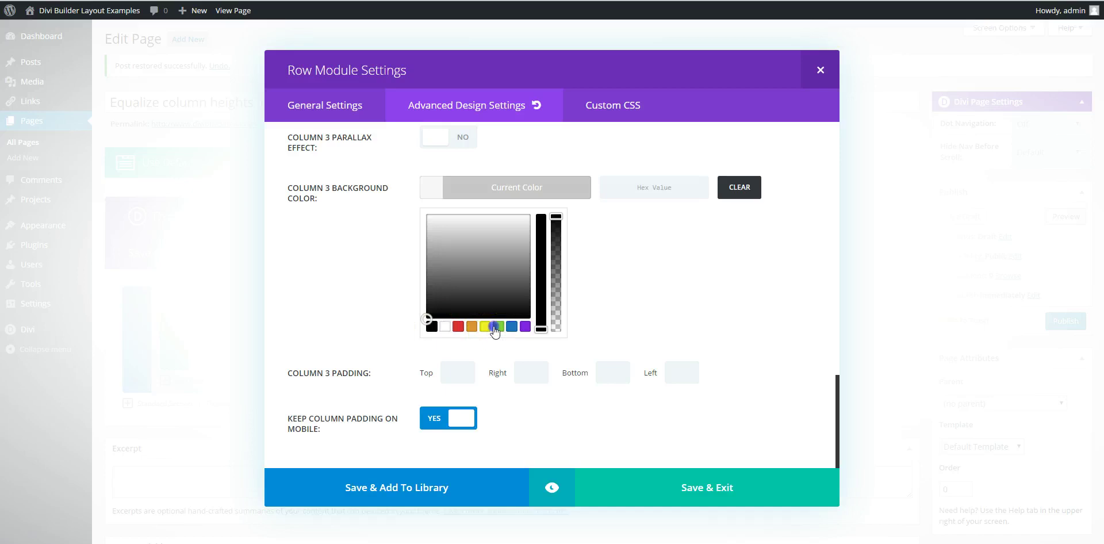
left_click(707, 489)
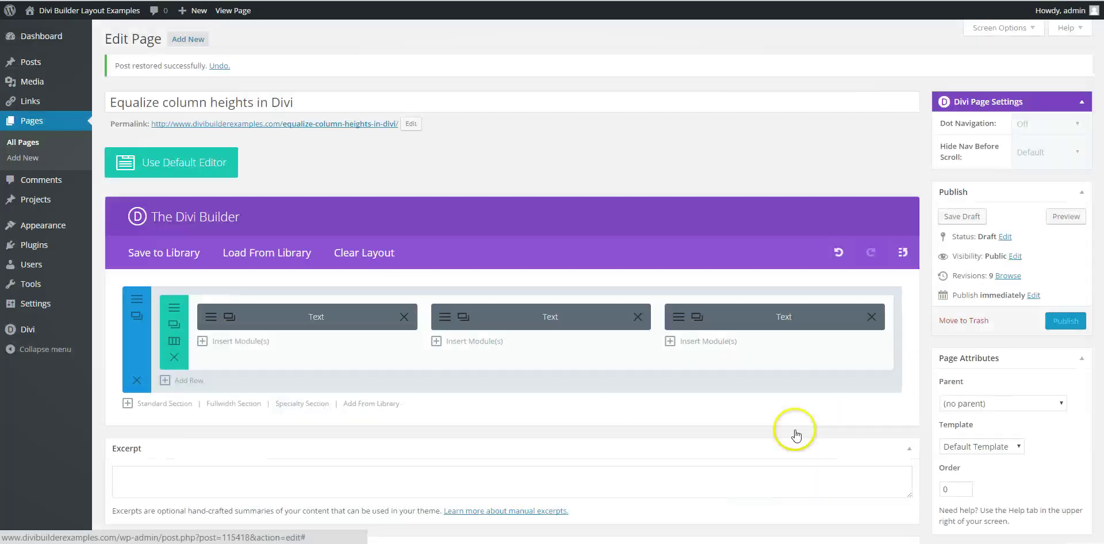
left_click(1054, 217)
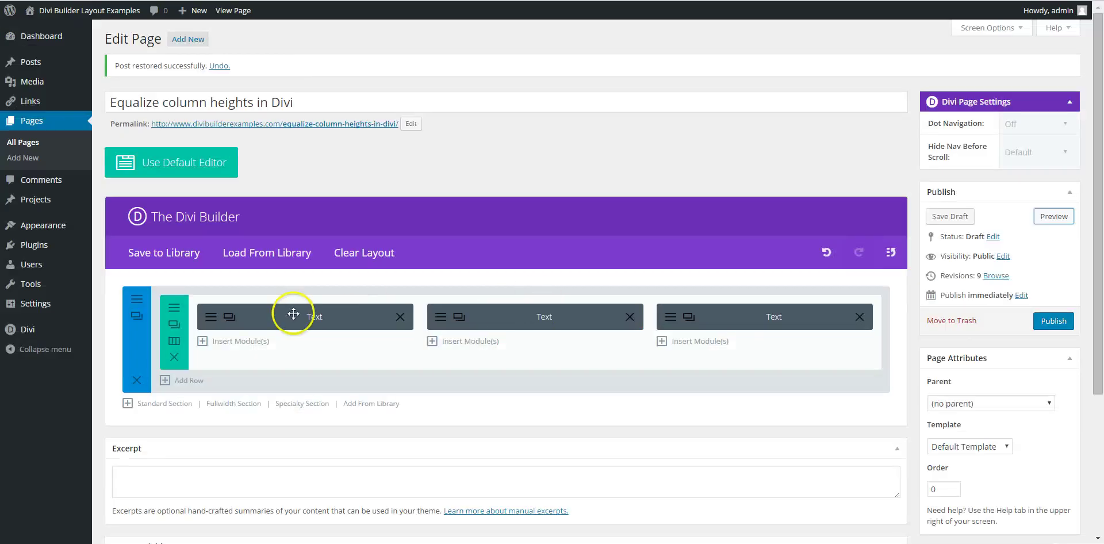
- Reset the first text module's background color to the default and save the module
left_click(210, 318)
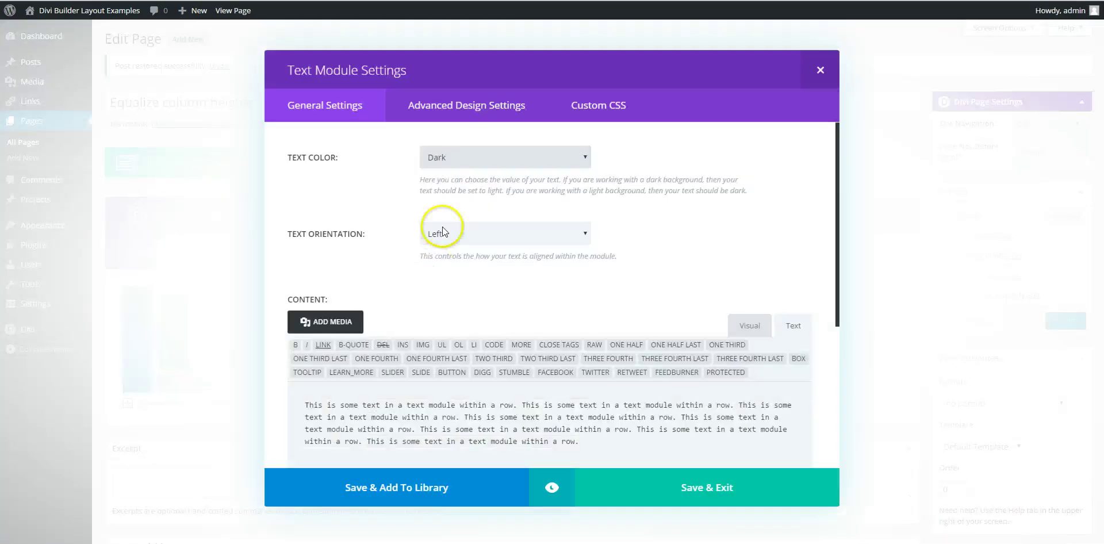
left_click(450, 106)
scroll(460, 345, "down", 1)
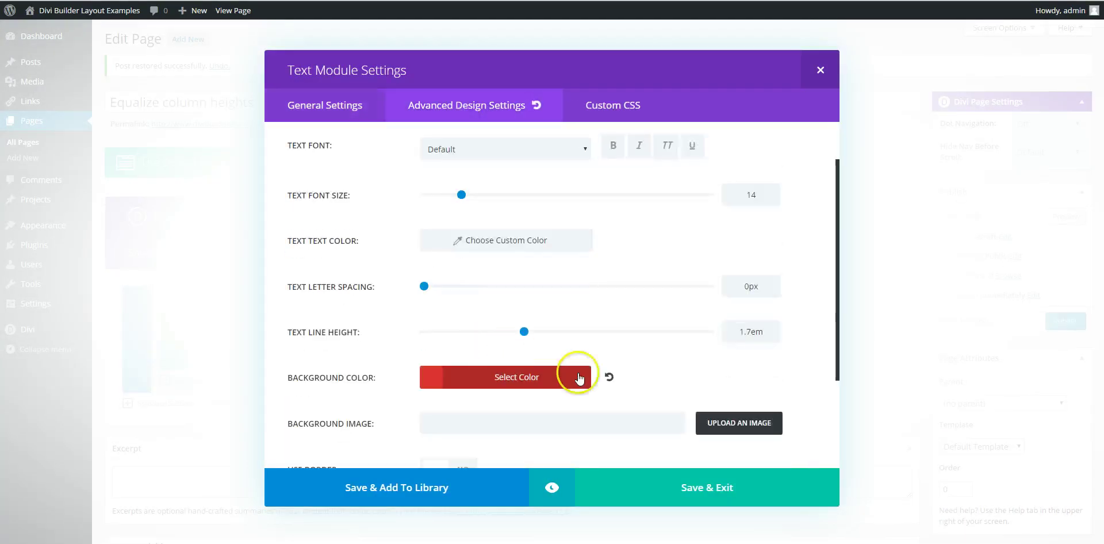
left_click(611, 378)
left_click(686, 489)
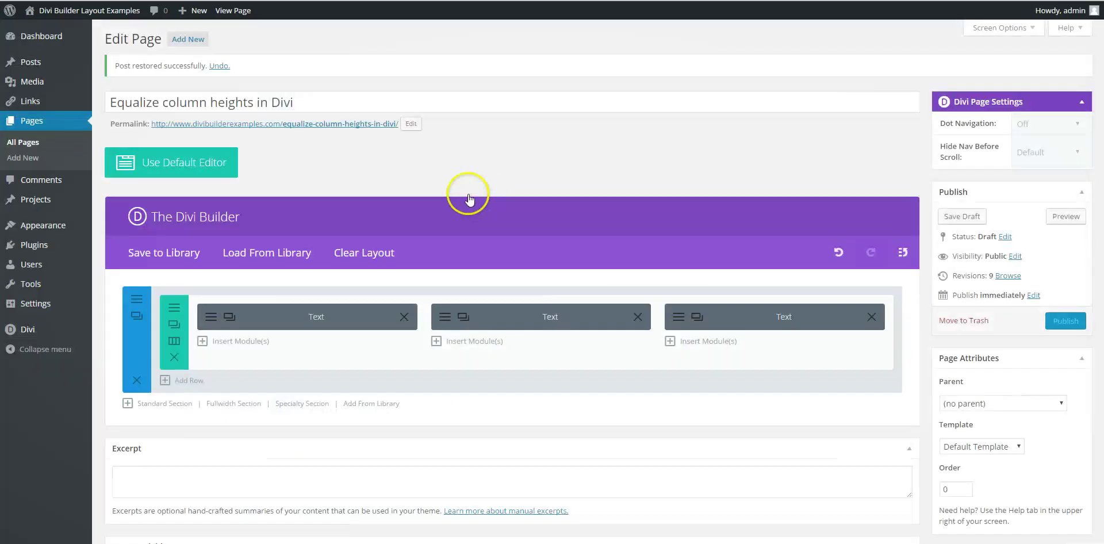
- Reset the second text module's background color to the default and save the module
left_click(439, 317)
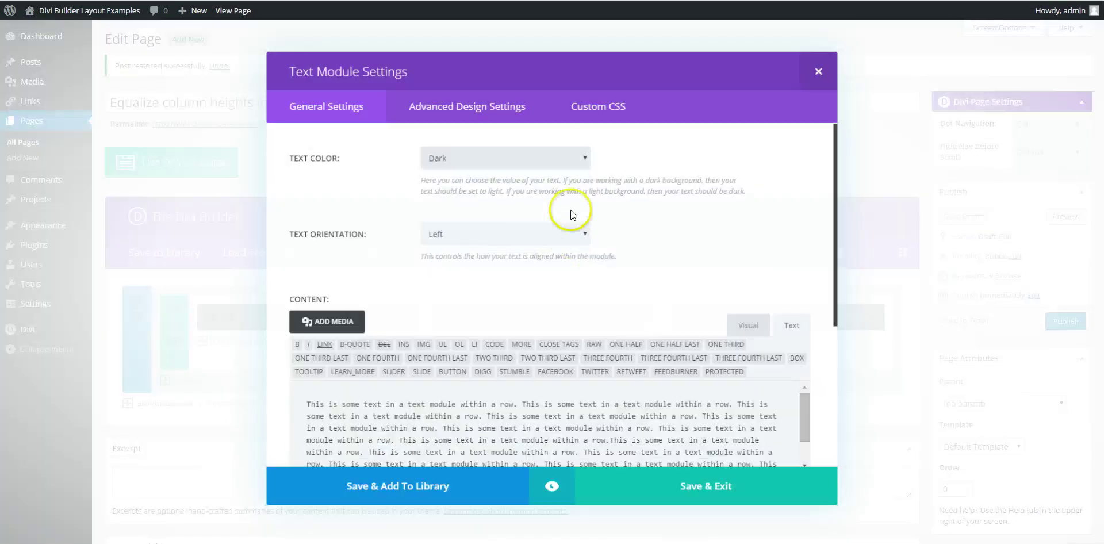
left_click(500, 105)
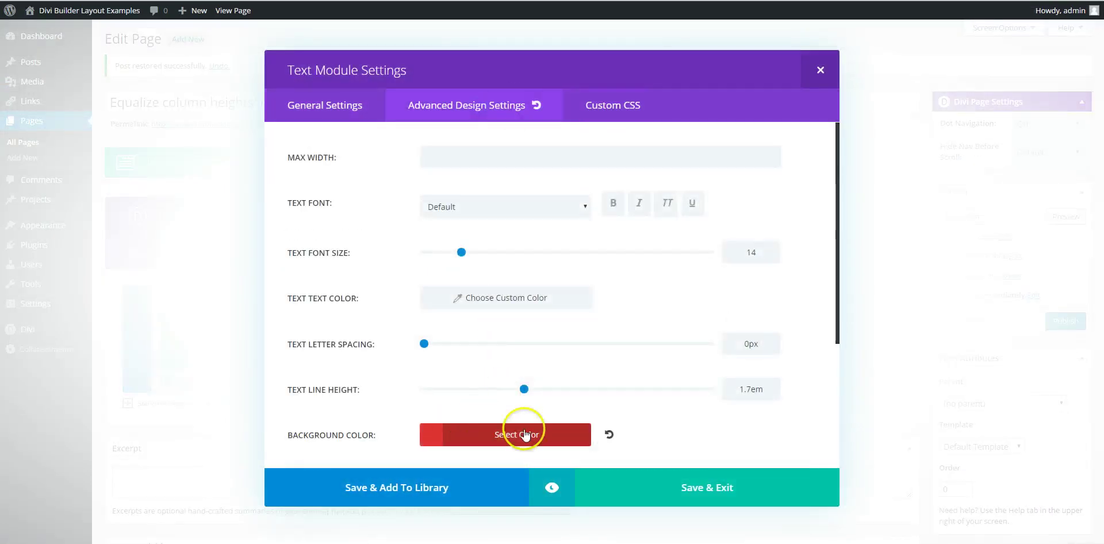
left_click(608, 432)
left_click(659, 470)
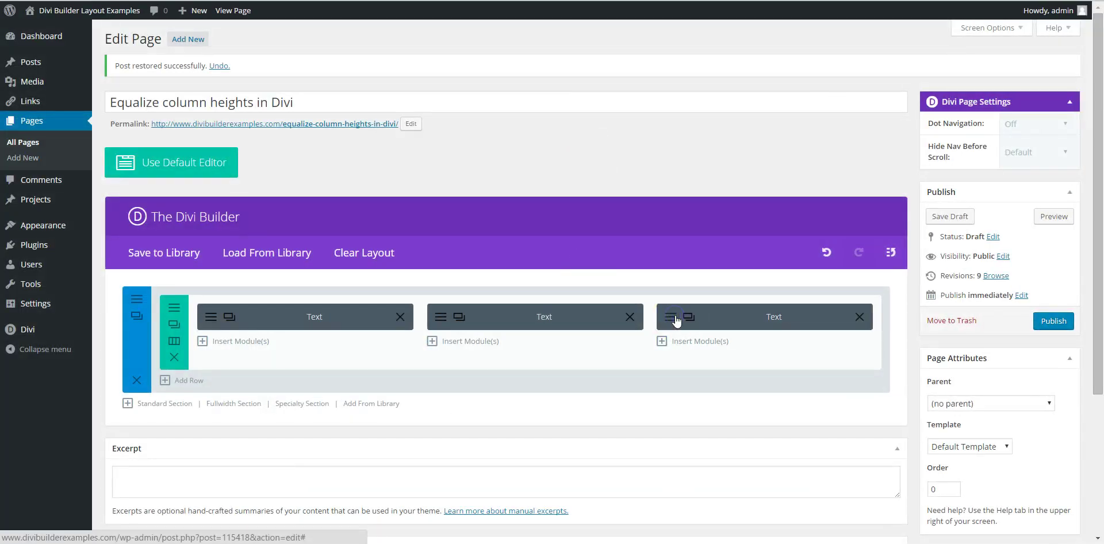
- Reset the third text module's background color to the default, save the module and preview the page
left_click(674, 318)
left_click(505, 111)
left_click(608, 435)
left_click(670, 488)
left_click(1054, 216)
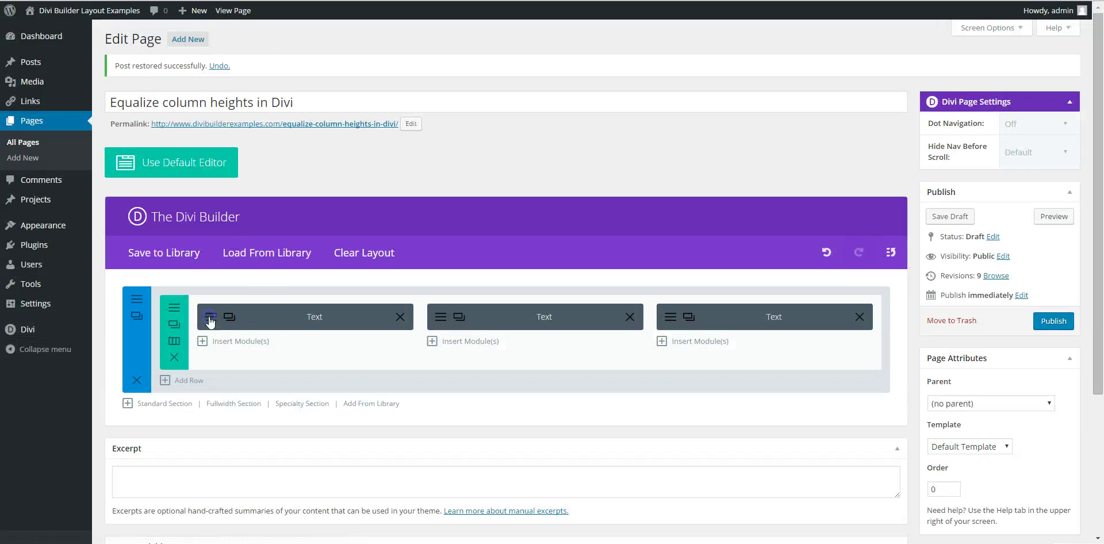
- Enable a black border on the first text module, save the module and preview the page
left_click(256, 319)
left_click(467, 107)
scroll(423, 296, "down", 3)
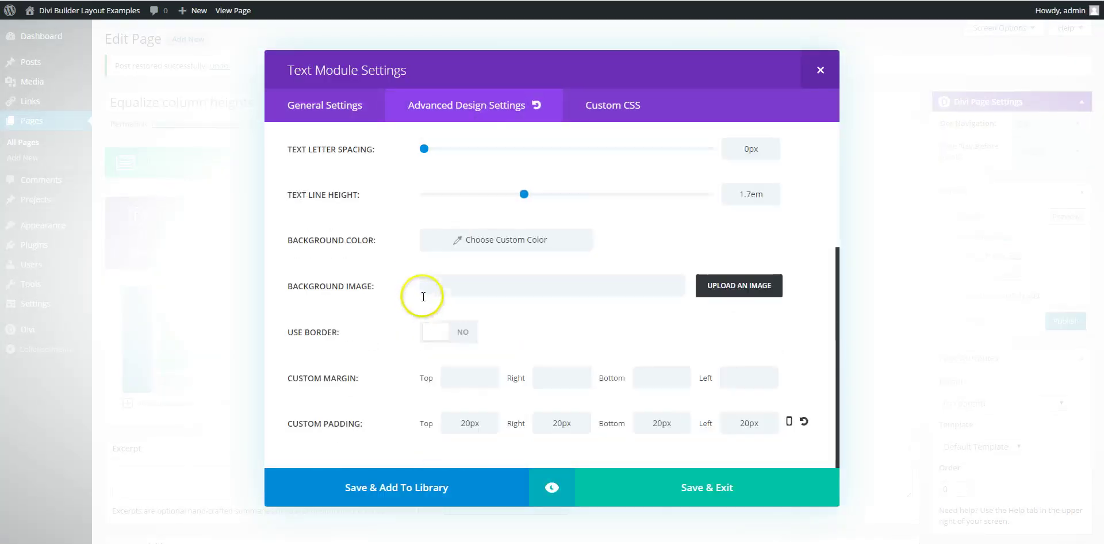
left_click(435, 331)
left_click(428, 377)
scroll(579, 403, "down", 4)
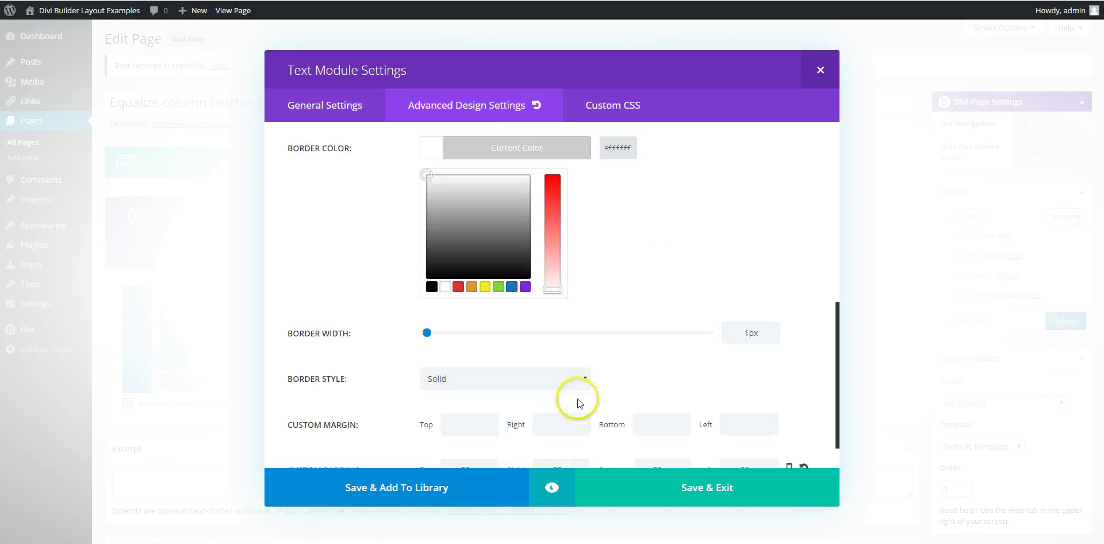
left_click(432, 286)
left_click(690, 484)
scroll(1052, 217, "down", 1)
left_click(1053, 159)
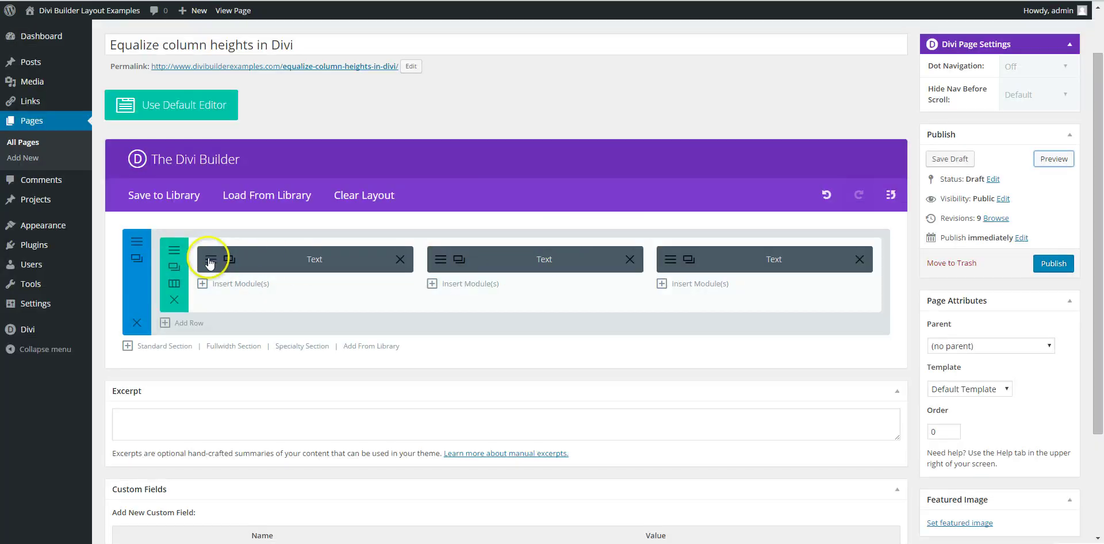
- Reset the first text module's Use Border option to the default and save the module
left_click(534, 266)
left_click(549, 103)
scroll(535, 316, "down", 5)
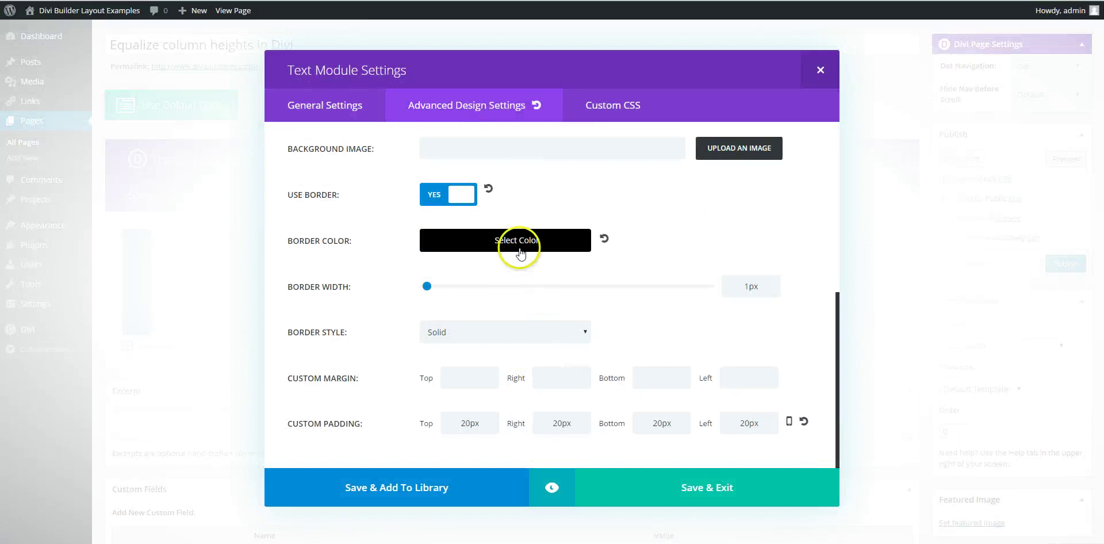
left_click(488, 192)
left_click(680, 495)
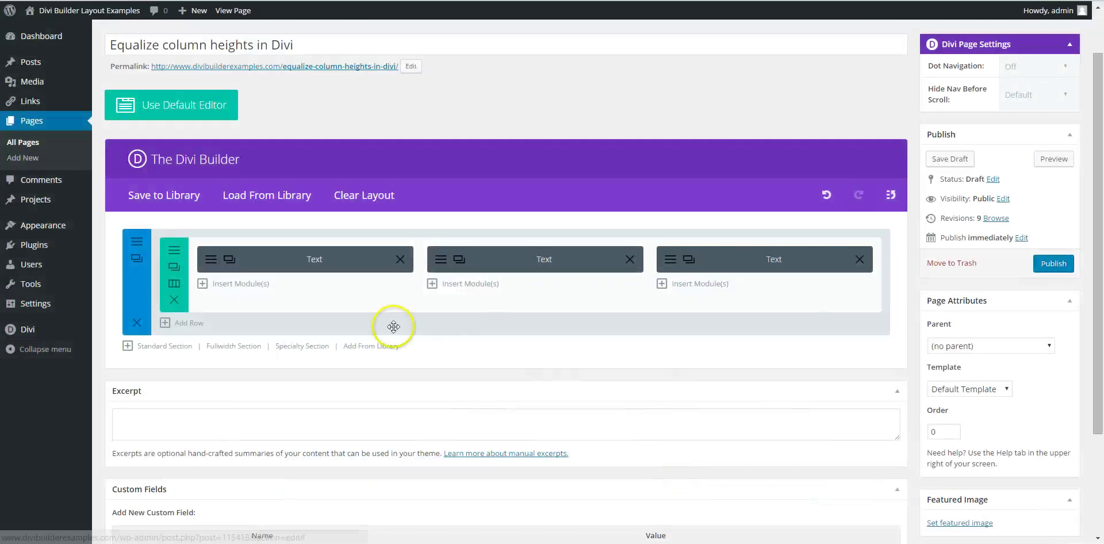
- Look through the row's general and advanced design settings for a column border option
left_click(174, 253)
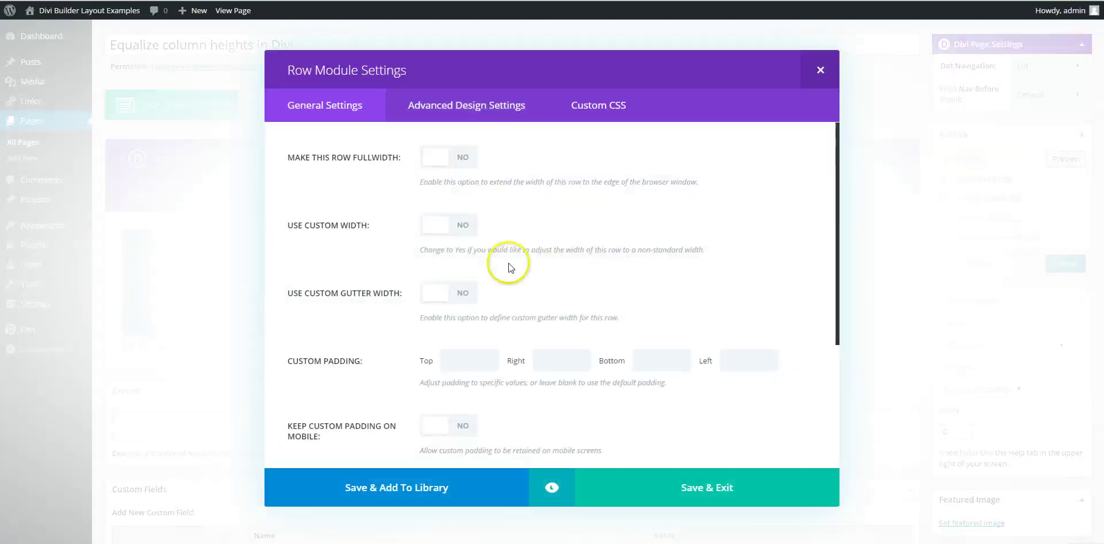
scroll(616, 275, "down", 3)
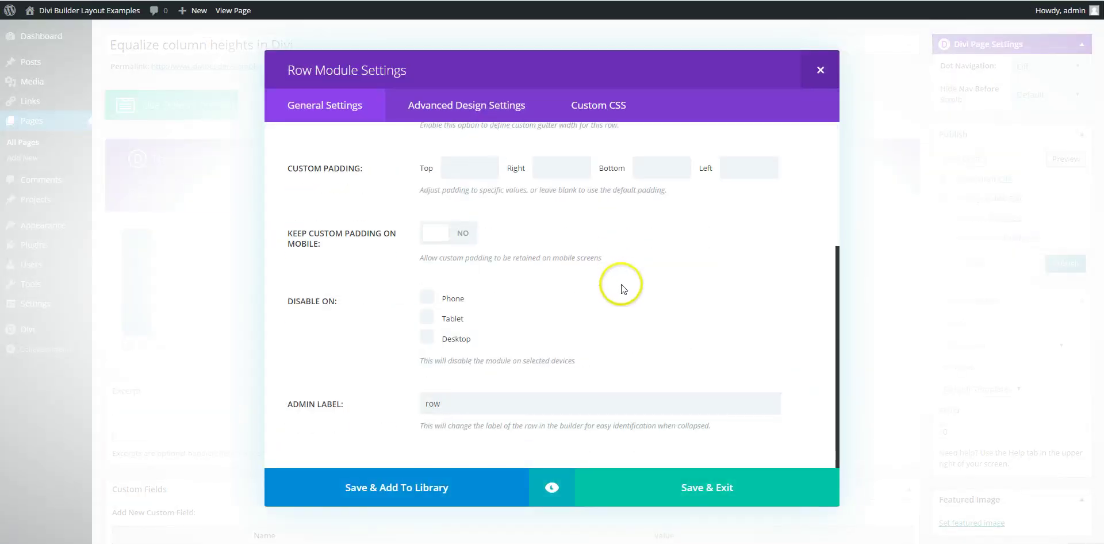
scroll(597, 298, "up", 3)
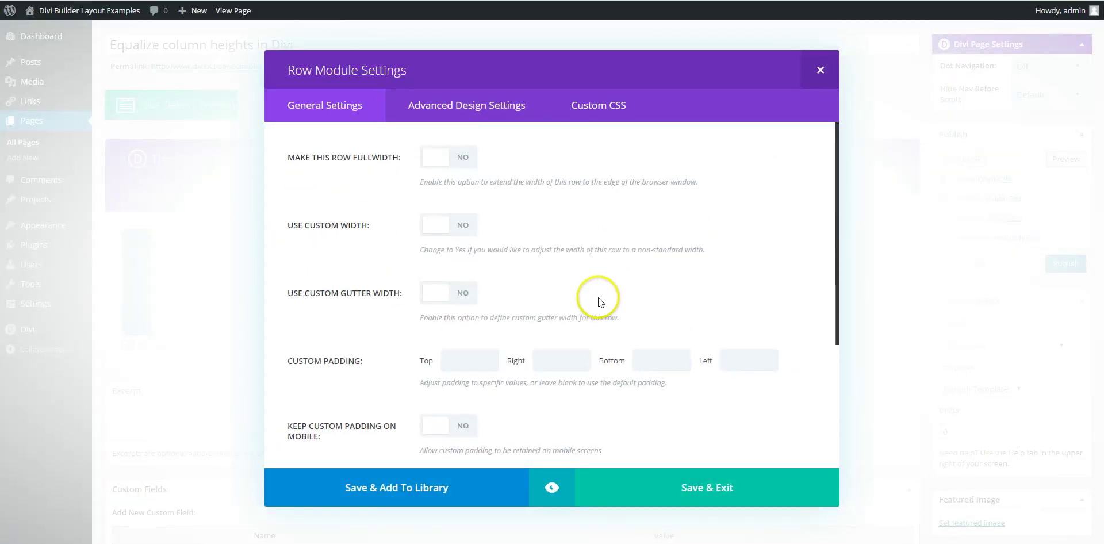
scroll(506, 246, "down", 6)
left_click(448, 286)
scroll(402, 287, "down", 1)
scroll(385, 291, "down", 3)
scroll(380, 294, "down", 6)
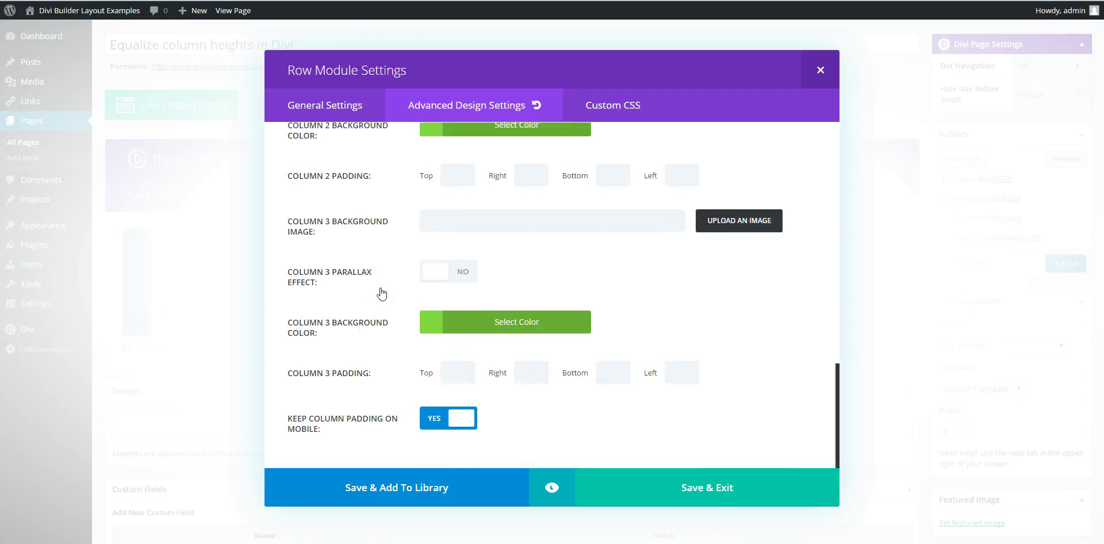
- Add the custom CSS "border: 1px solid #333;" to the row's Column 1 Main Element
left_click(614, 104)
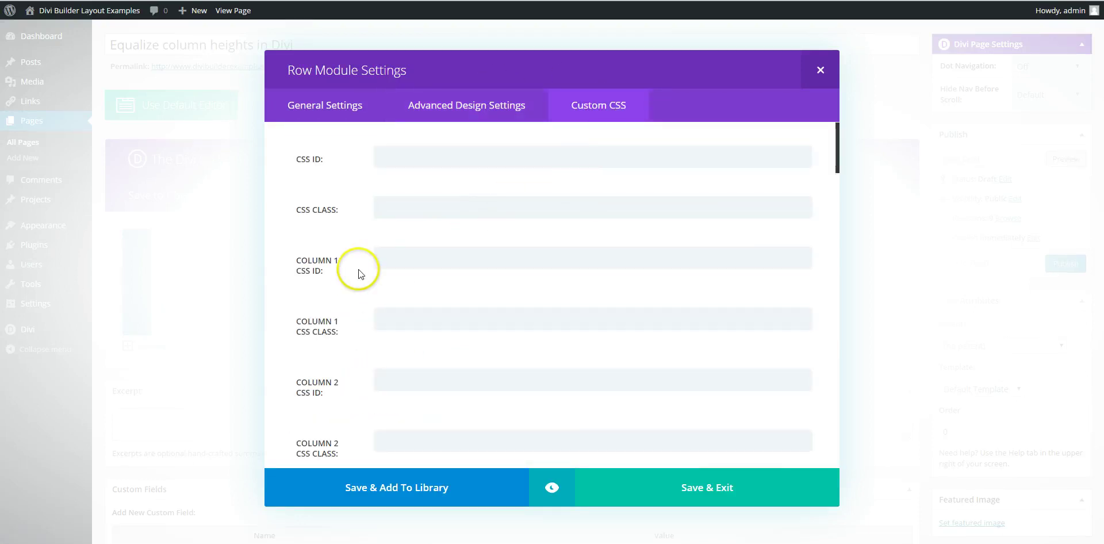
scroll(387, 241, "down", 3)
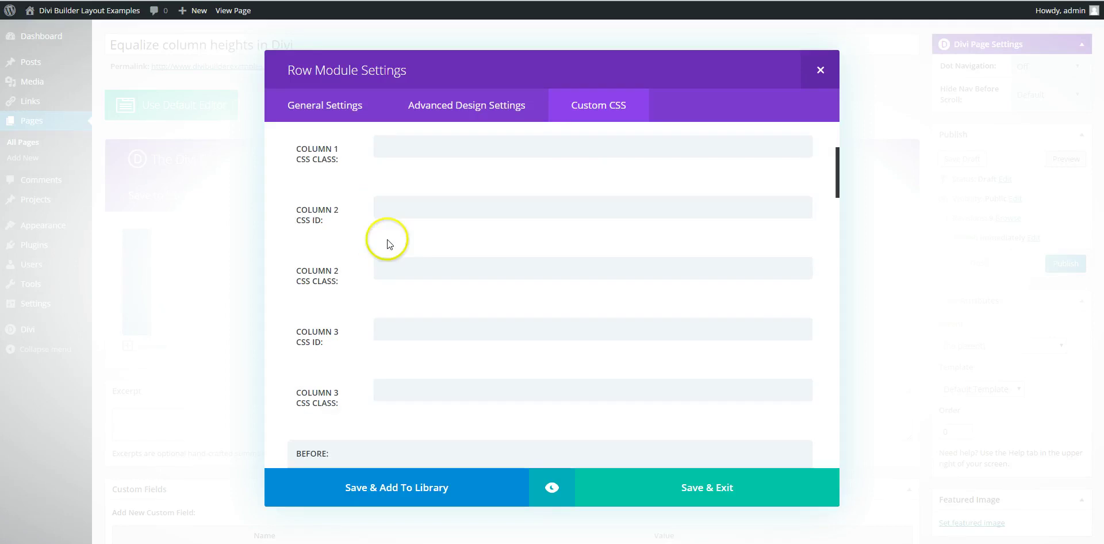
scroll(387, 239, "down", 10)
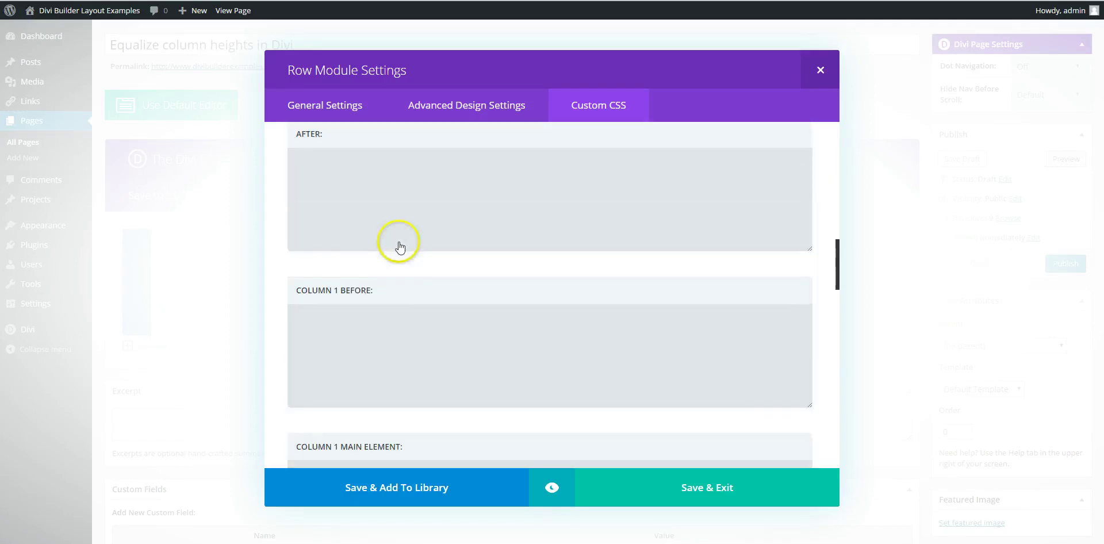
scroll(399, 245, "down", 2)
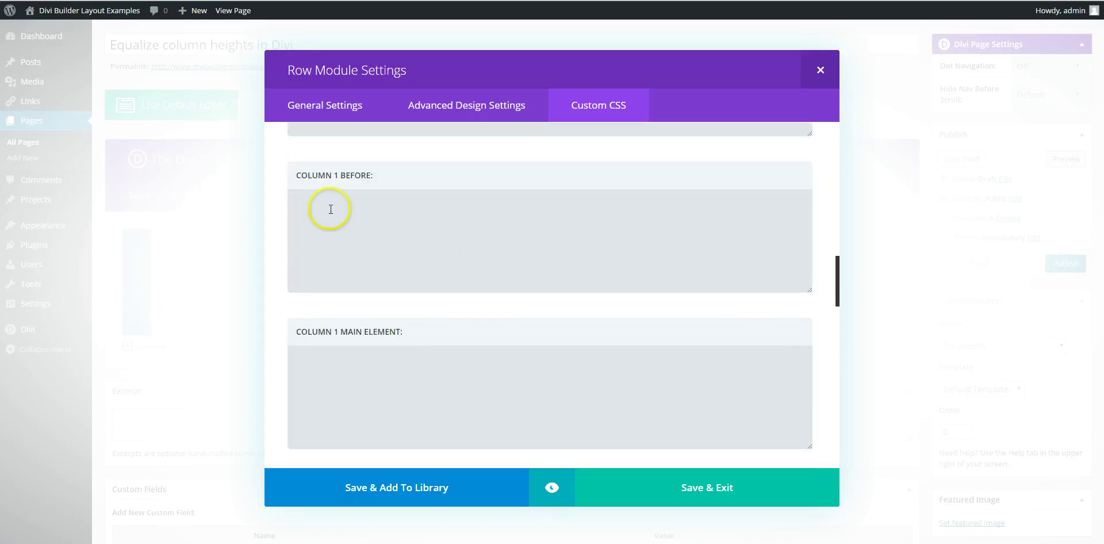
scroll(368, 368, "down", 1)
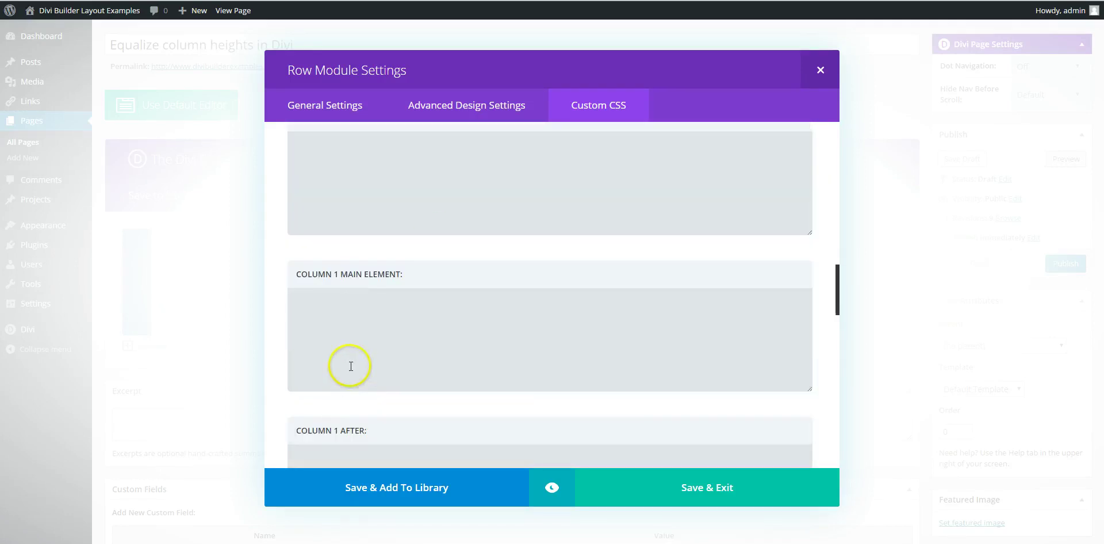
left_click(335, 316)
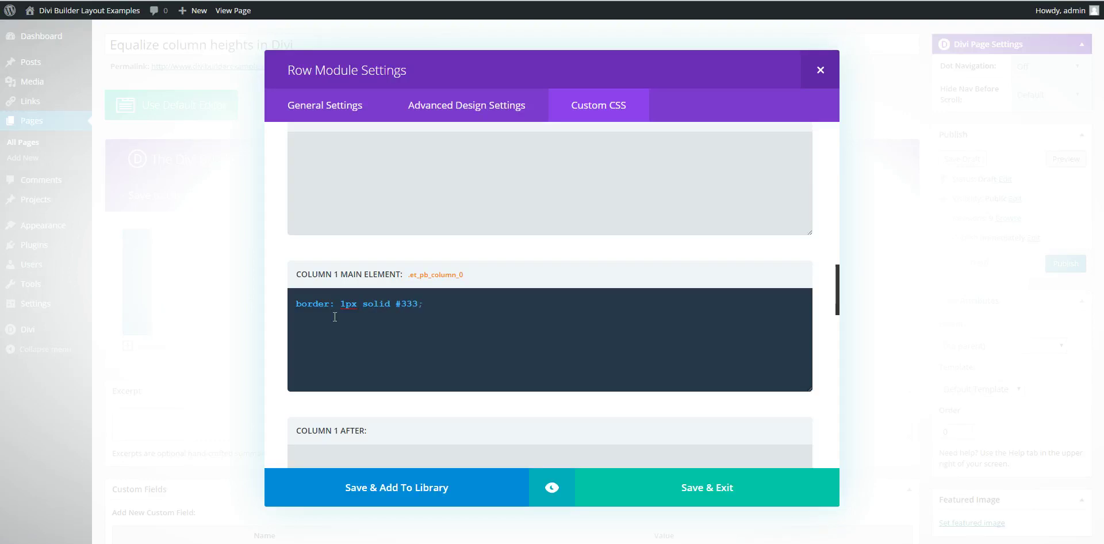
- Copy the Column 1 border declaration into the Column 2 Main Element custom CSS
key("ctrl+a")
key("ctrl+c")
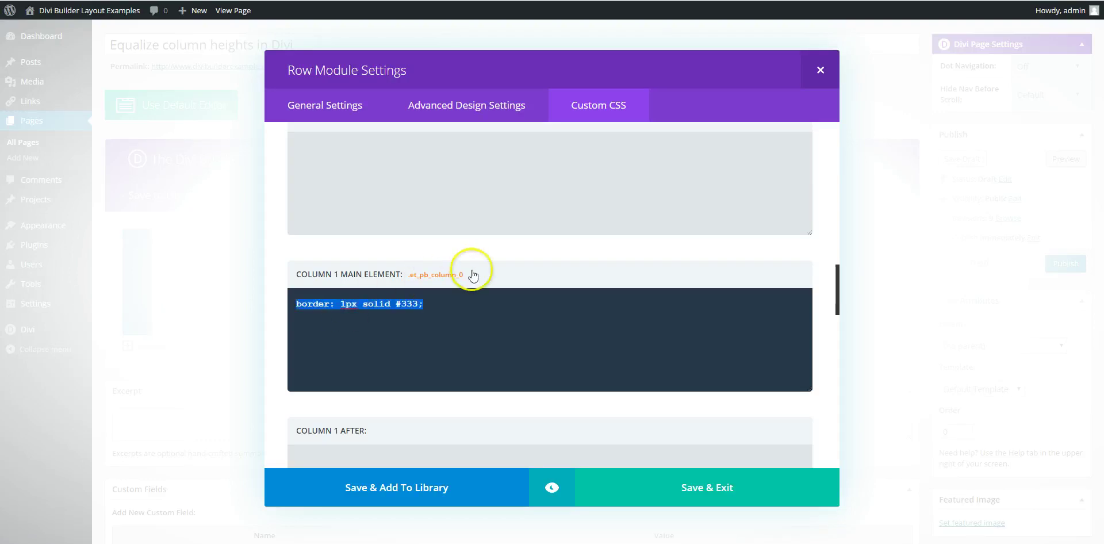
scroll(475, 287, "down", 5)
scroll(474, 292, "down", 3)
left_click(333, 326)
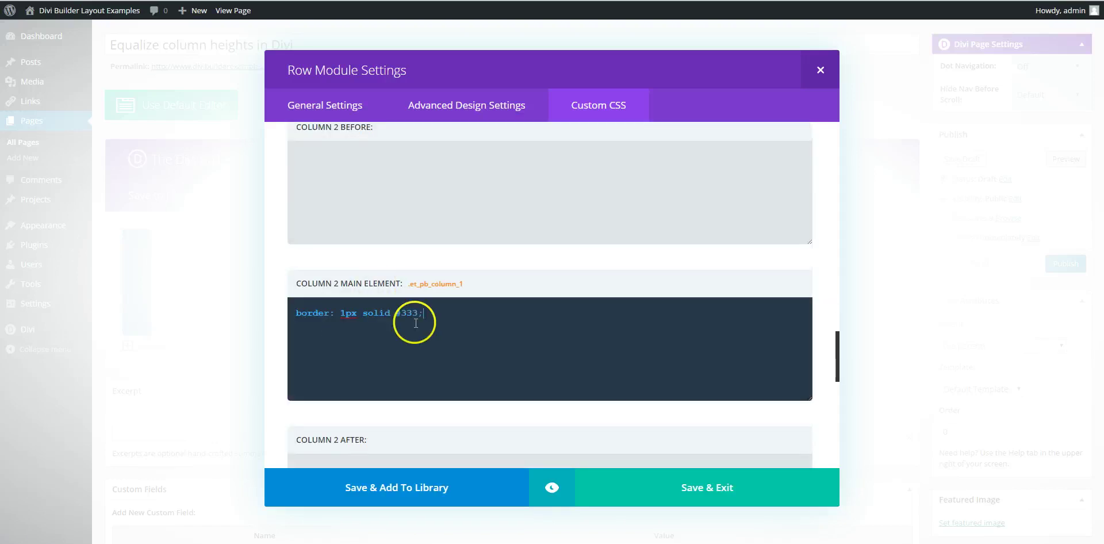
- Paste the border declaration into the Column 3 Main Element custom CSS, save the row and preview the page
scroll(416, 323, "down", 7)
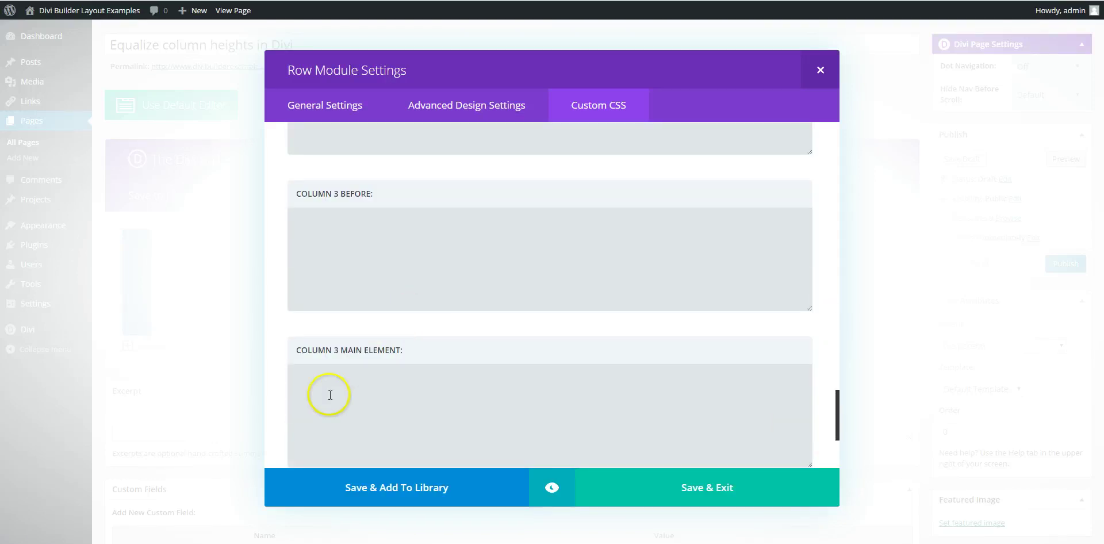
left_click(330, 395)
key("ctrl+v")
left_click(697, 487)
left_click(1053, 159)
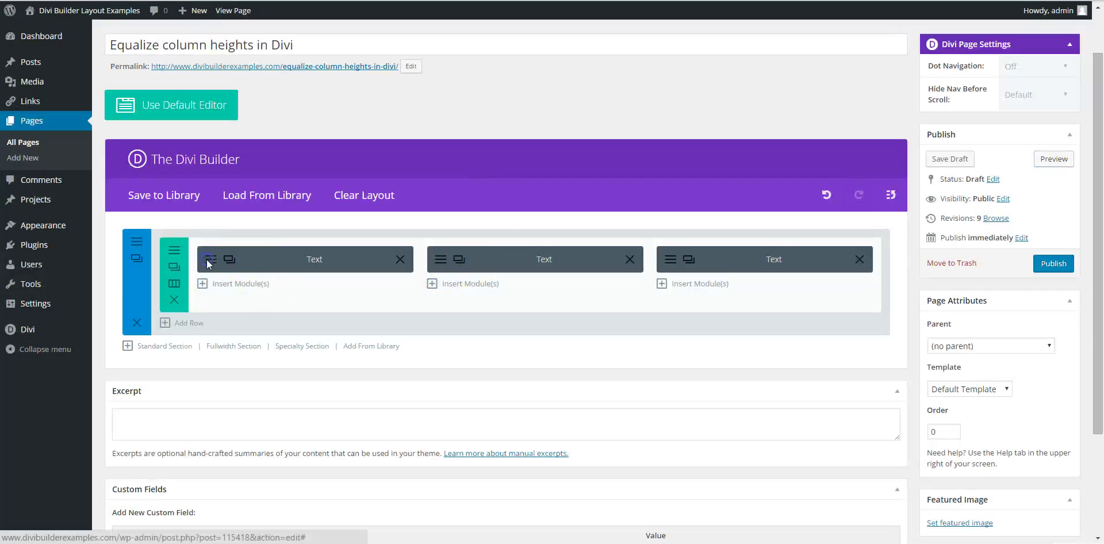
- Set the first text module's custom padding to 20 px on all four sides and save the module
left_click(209, 261)
left_click(465, 114)
scroll(616, 368, "down", 3)
left_click_drag(488, 423, 429, 433)
type("20")
left_click_drag(564, 423, 522, 429)
left_click_drag(681, 415, 623, 424)
type("20")
left_click_drag(767, 423, 719, 430)
type("20")
left_click(703, 486)
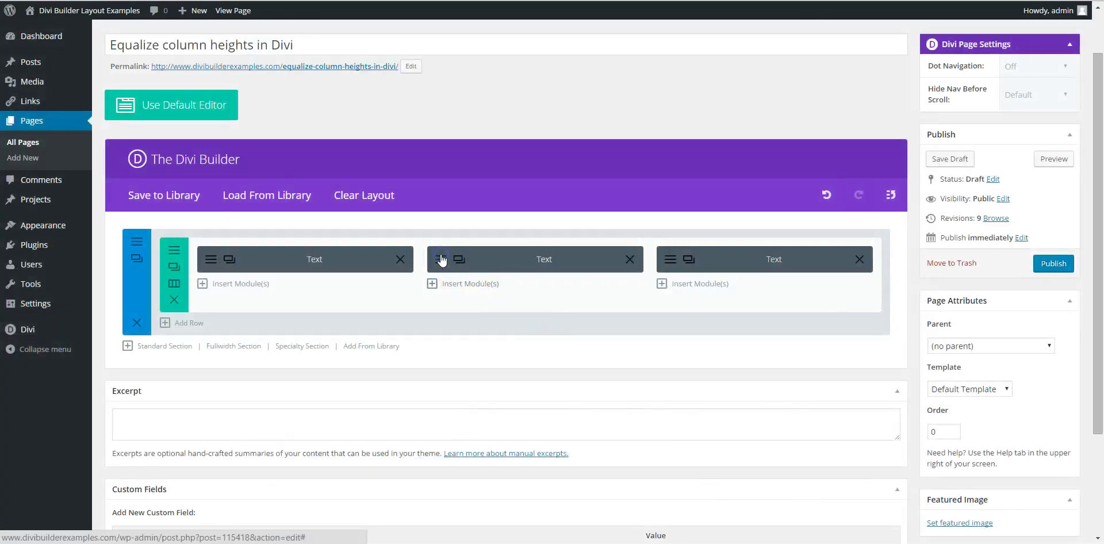
- Set the second text module's left custom padding to 20 px and save the module
left_click(441, 260)
left_click(474, 103)
scroll(517, 245, "down", 4)
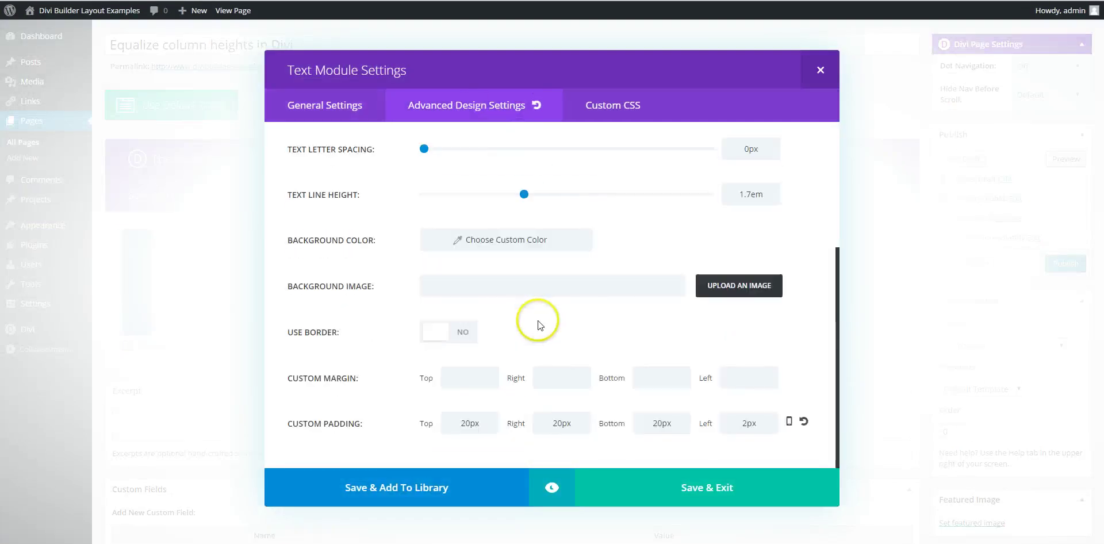
double_click(735, 423)
type("20")
left_click(716, 486)
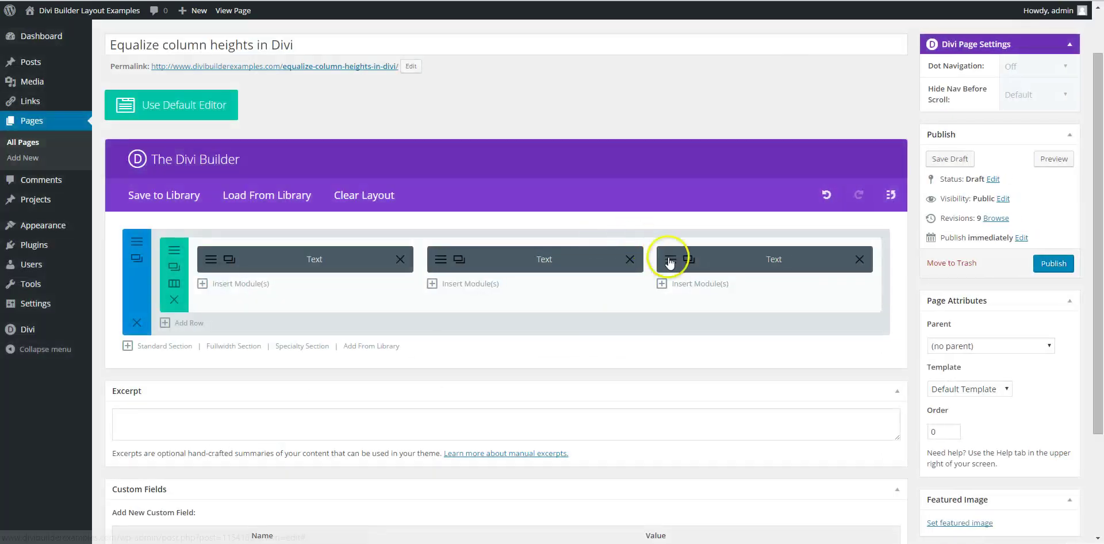
- Set the third text module's custom padding to 20 px on all four sides, save the module and preview the page
left_click(670, 260)
left_click(492, 103)
scroll(734, 382, "down", 10)
left_click(490, 416)
type("20")
left_click(574, 426)
type("20")
left_click(642, 422)
type("02")
left_click(747, 422)
type("20")
left_click(713, 486)
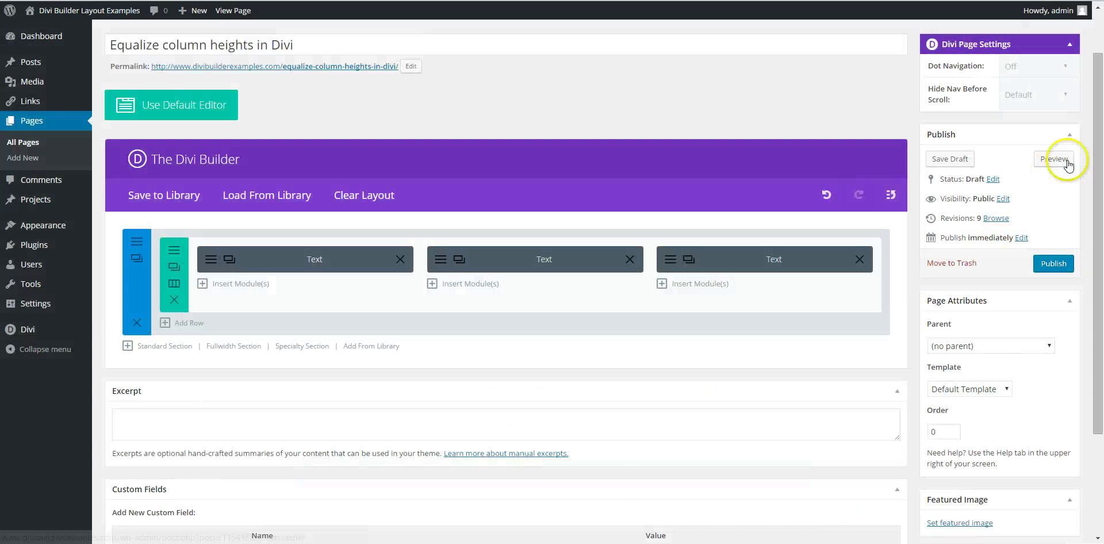
left_click(1057, 158)
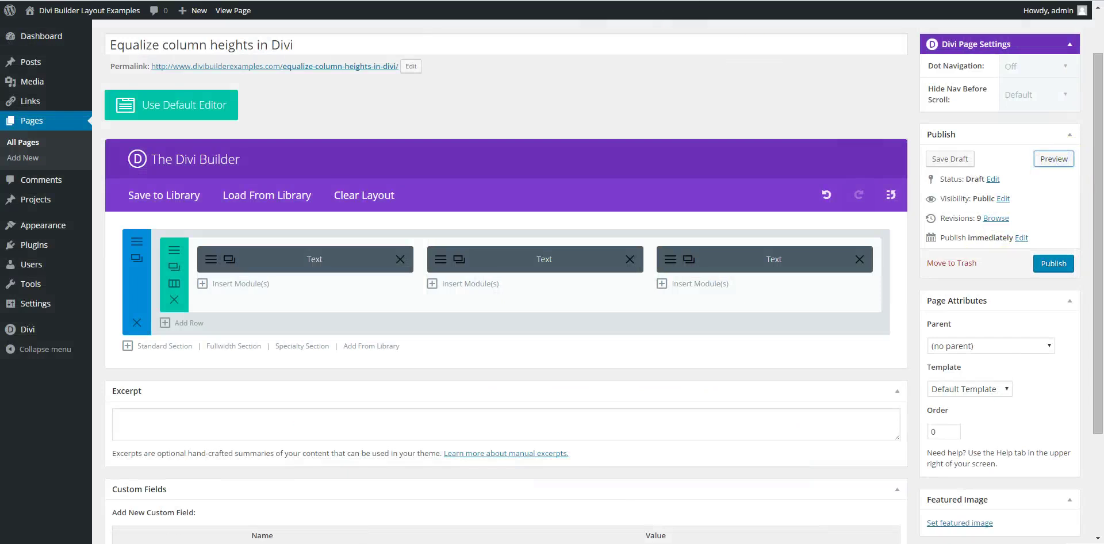